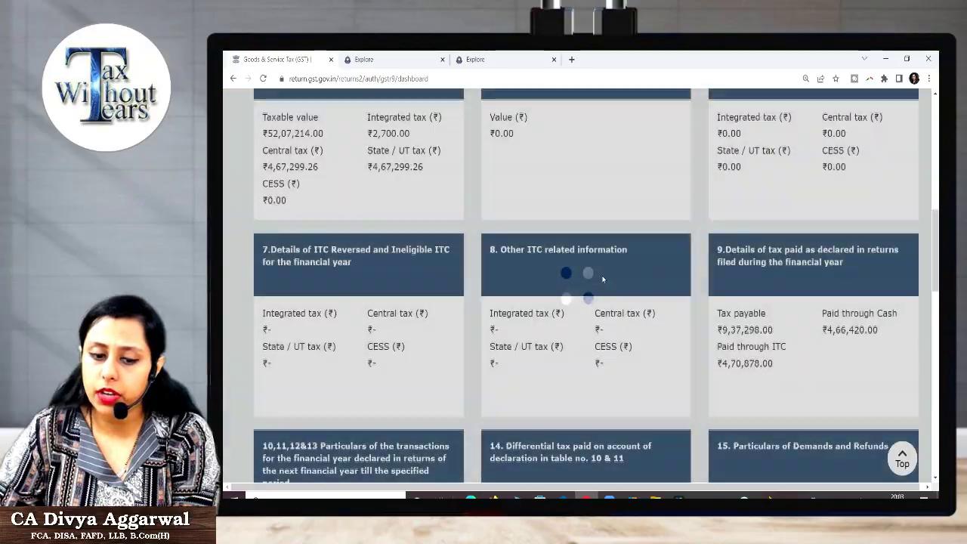
Step: Look over the GSTR-9 dashboard tables, from ITC details in table 7 through late fee in table 19
scroll(602, 277, "down", 4)
scroll(602, 277, "down", 3)
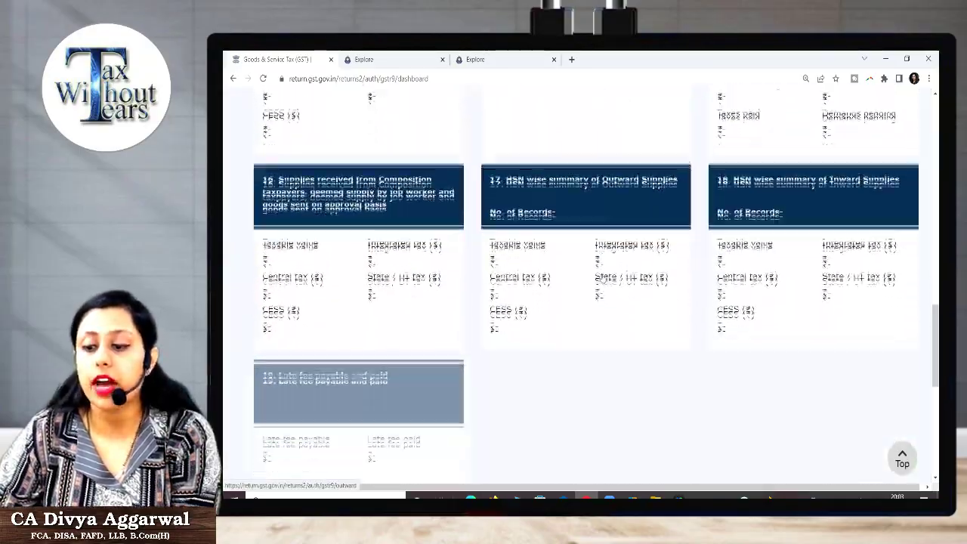
scroll(602, 278, "up", 1)
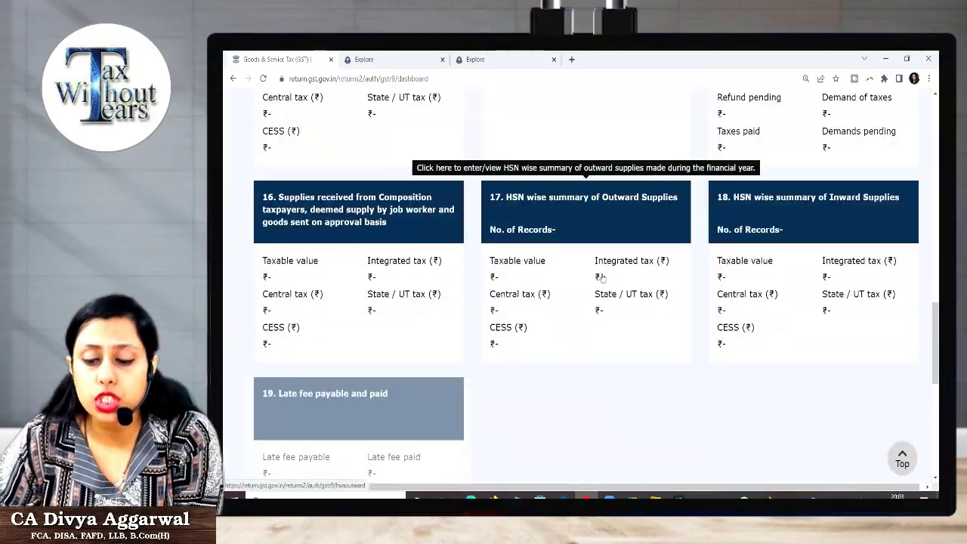
scroll(602, 278, "up", 3)
scroll(602, 279, "up", 1)
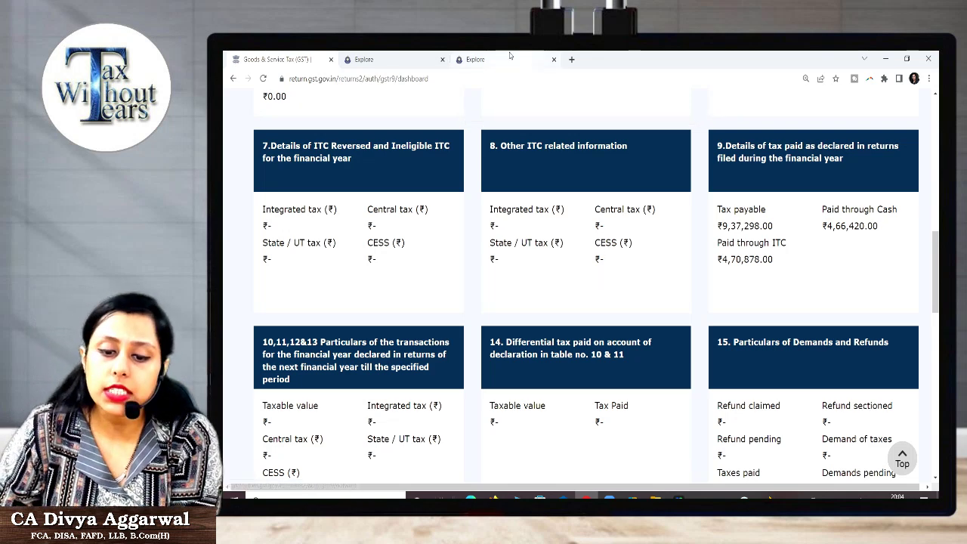
Step: Bring up the Central Goods and Services Tax Rules, 2017 page on the CBIC portal and enlarge its view to 150%
mouse_move(386, 54)
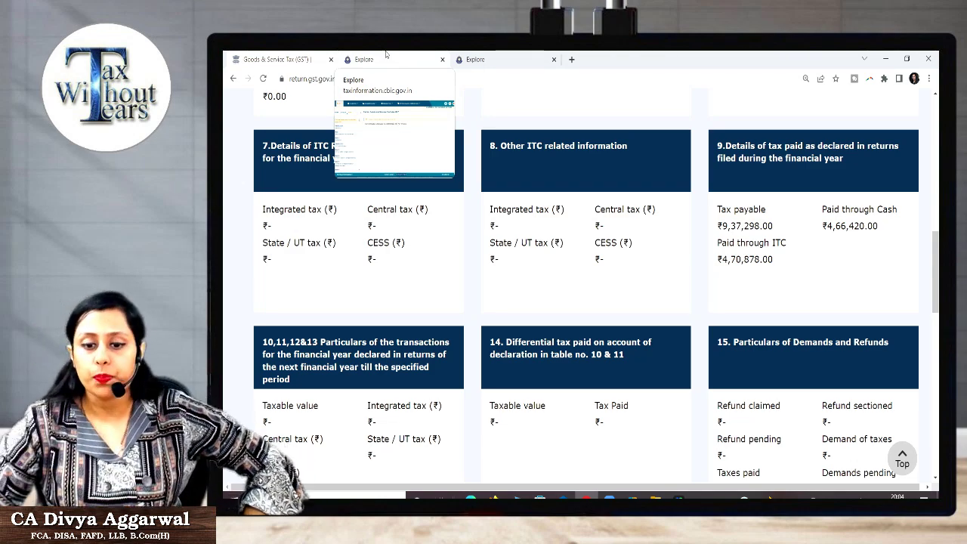
left_click(386, 57)
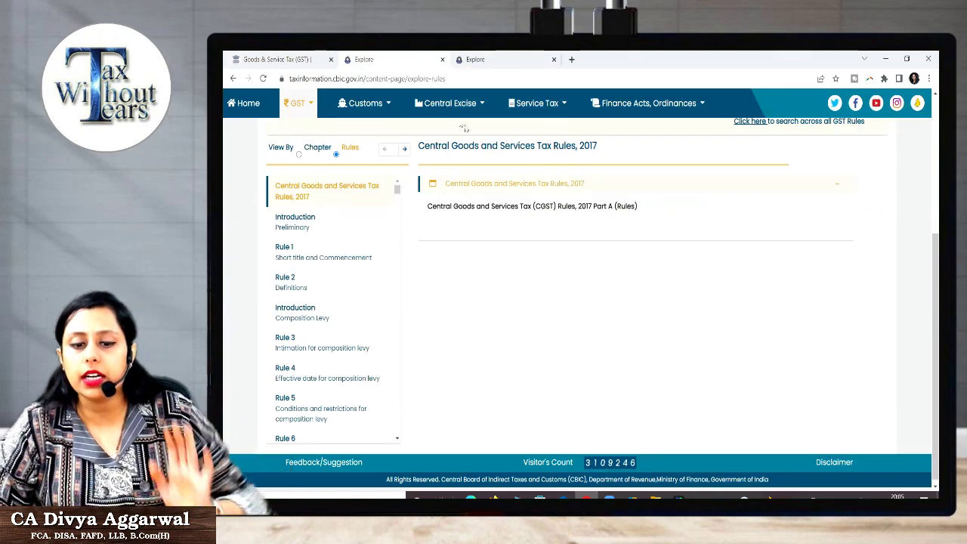
left_click(447, 81)
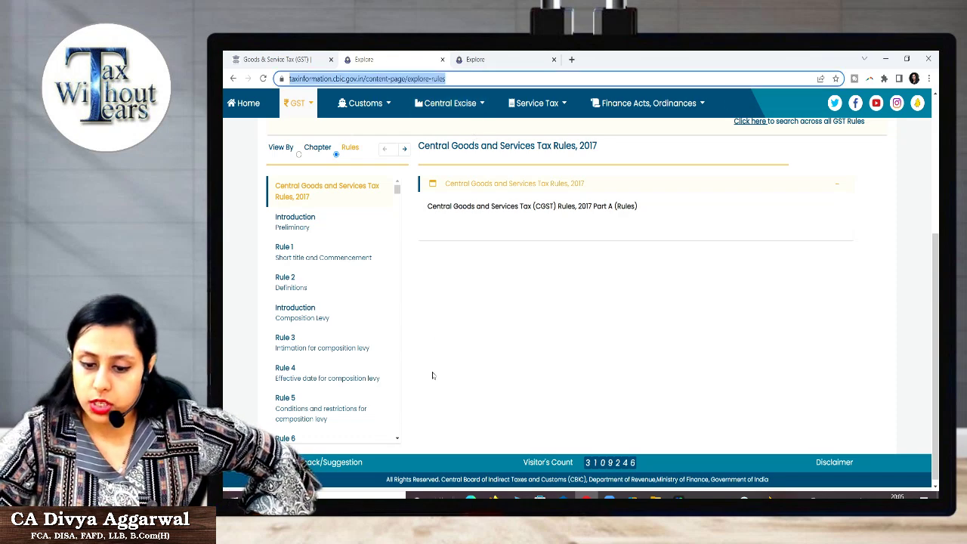
key("ctrl+plus")
key("ctrl+plus")
key("ctrl+plus")
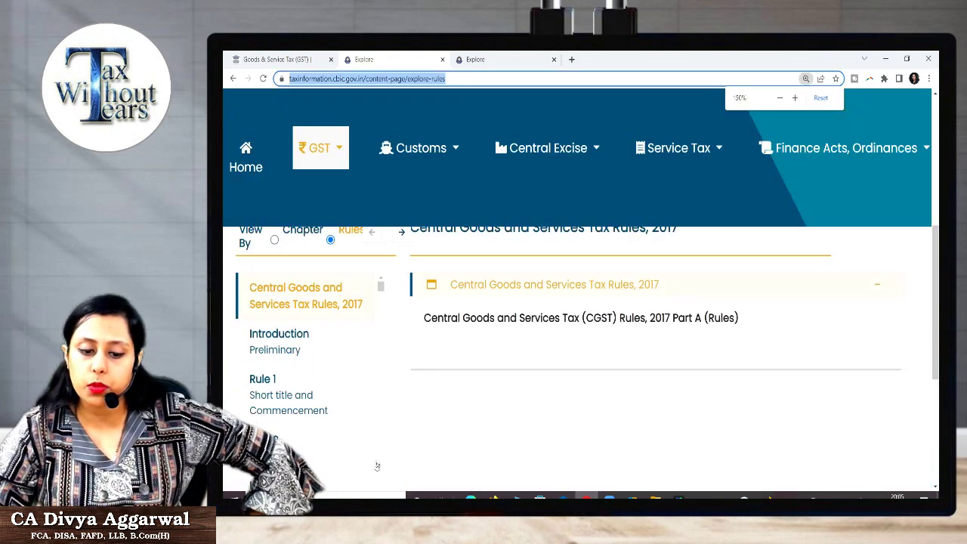
Step: Open the English text of notification 10/2022-Central Tax and highlight its section 44 reference and the FY 2021-22 turnover exemption wording
key("ctrl+Tab")
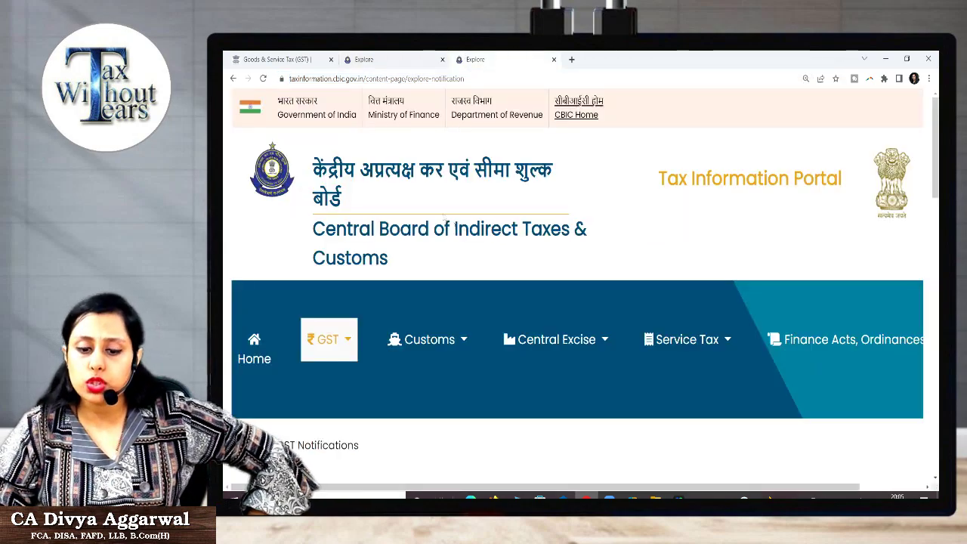
scroll(520, 302, "down", 5)
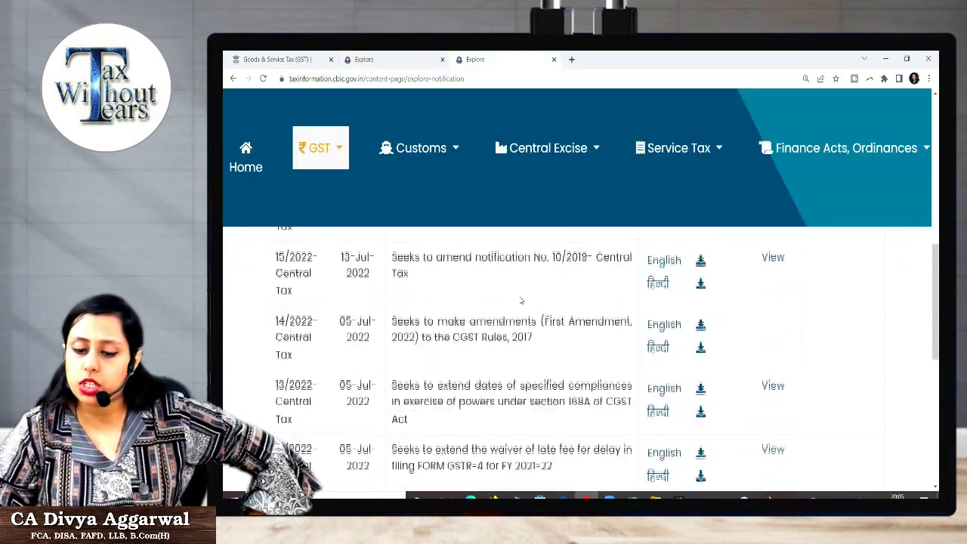
scroll(521, 301, "down", 5)
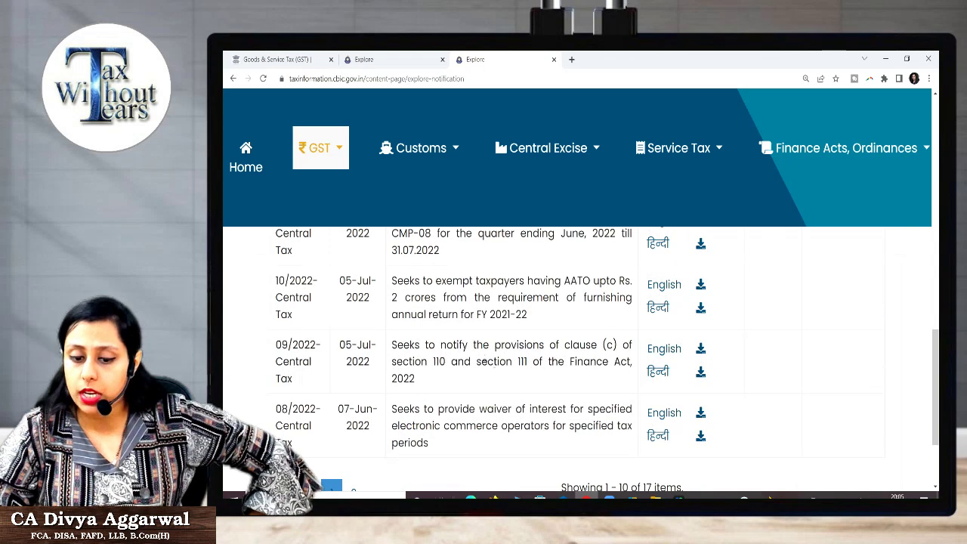
left_click(655, 294)
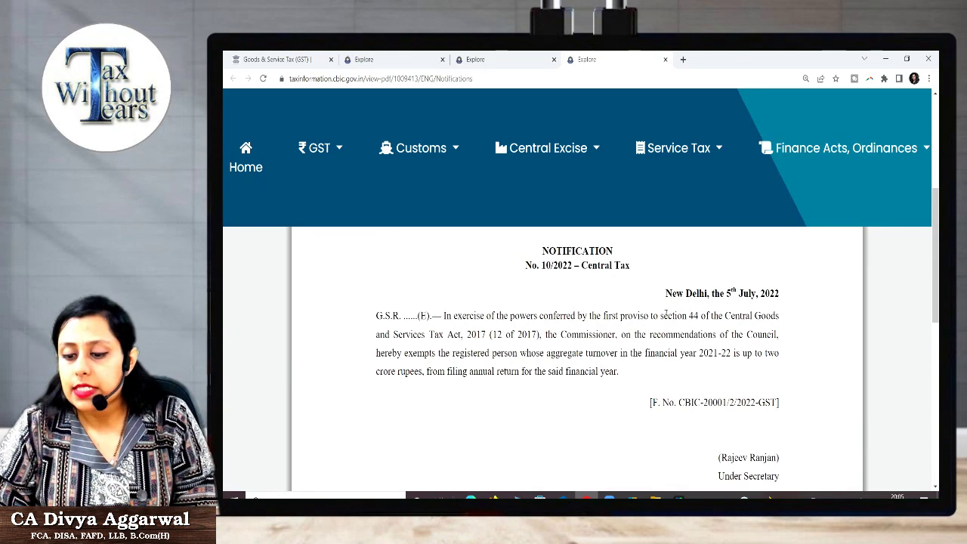
left_click_drag(660, 315, 777, 317)
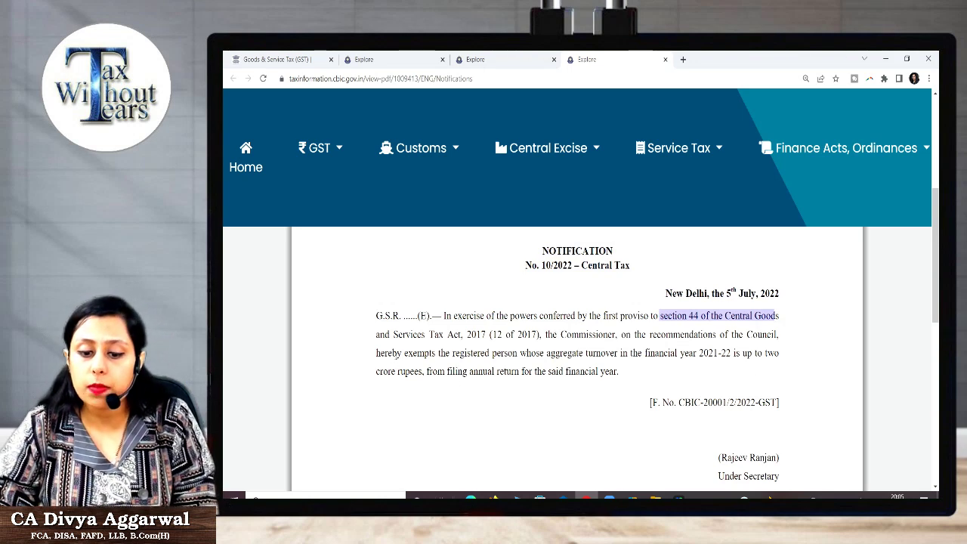
left_click_drag(403, 352, 731, 357)
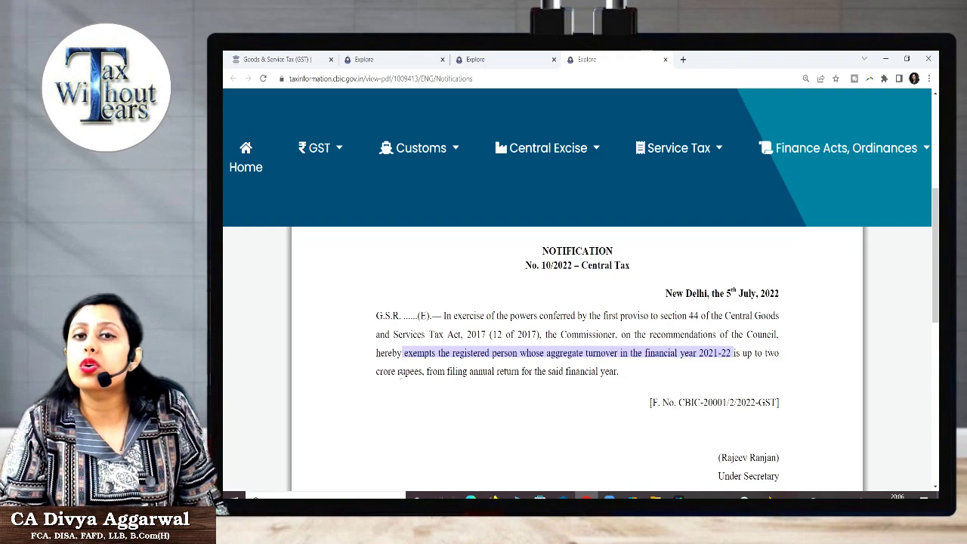
Step: Dismiss the software update notice and open Rule 80, Annual return, in the Central Goods and Services Tax Rules, 2017
left_click(511, 58)
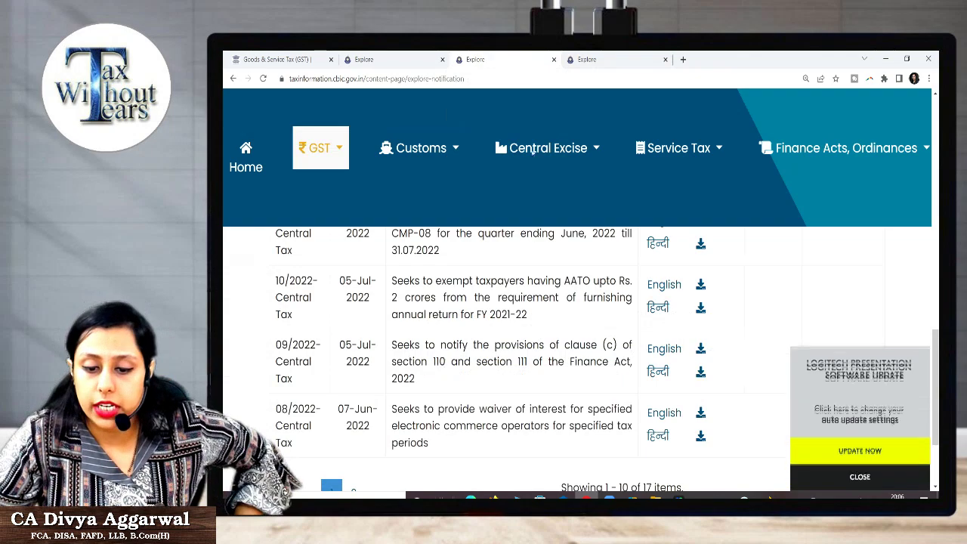
left_click(836, 480)
left_click(385, 59)
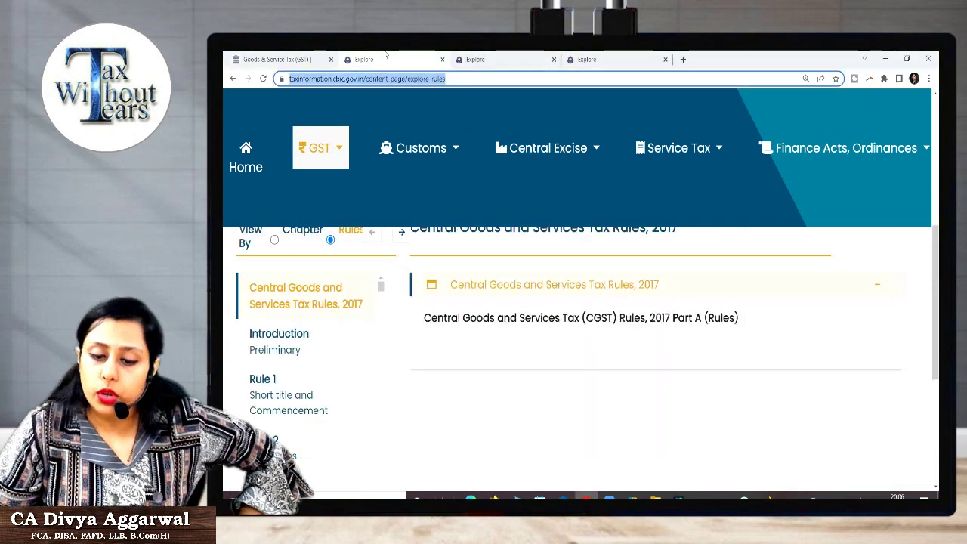
scroll(272, 423, "down", 15)
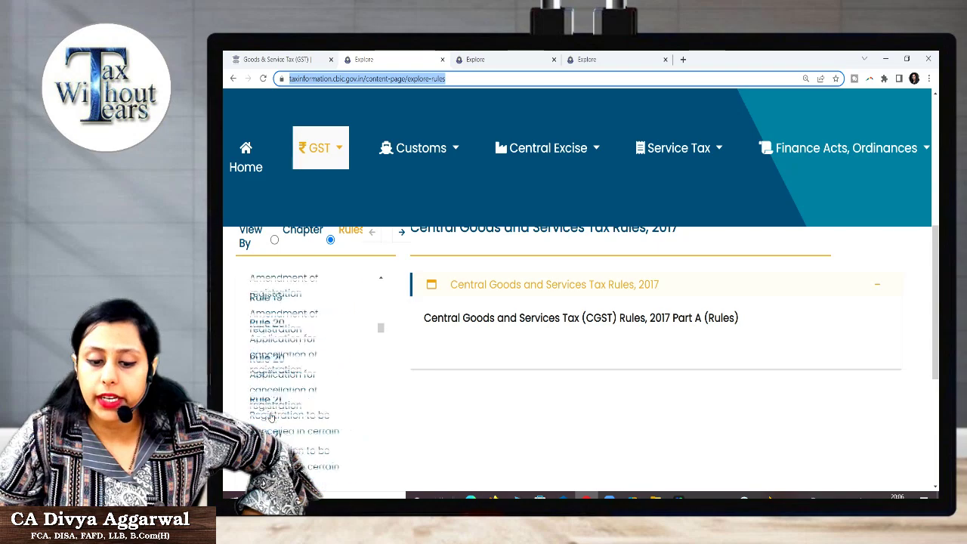
scroll(266, 409, "down", 10)
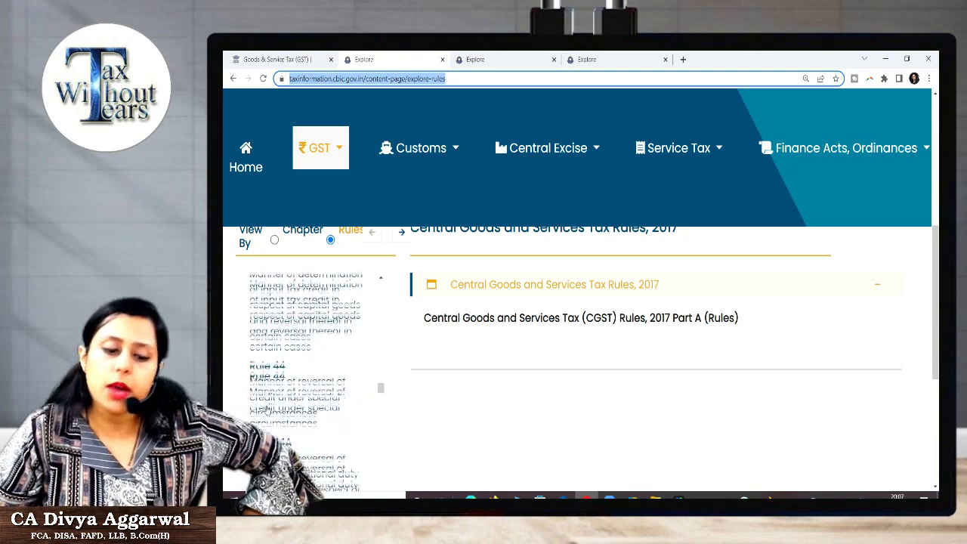
scroll(267, 409, "down", 5)
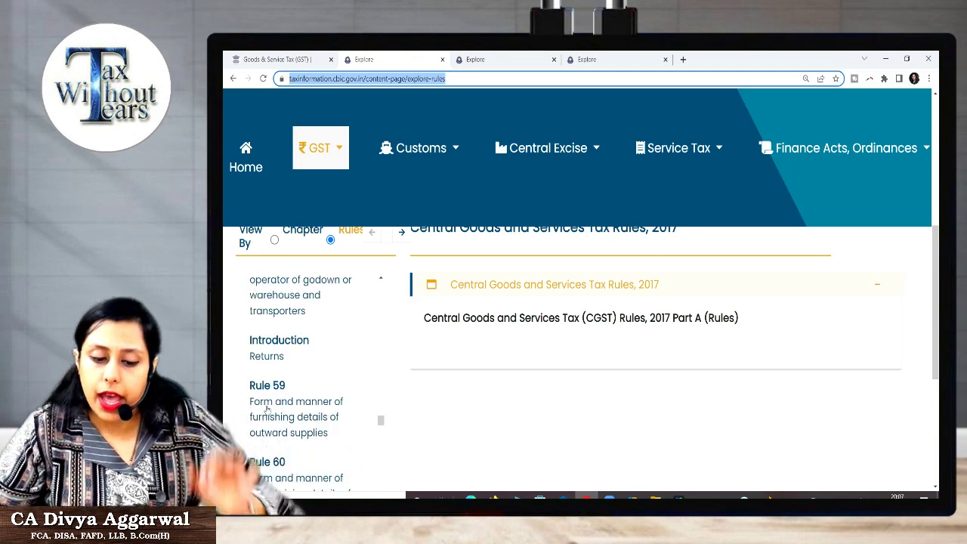
scroll(267, 409, "down", 15)
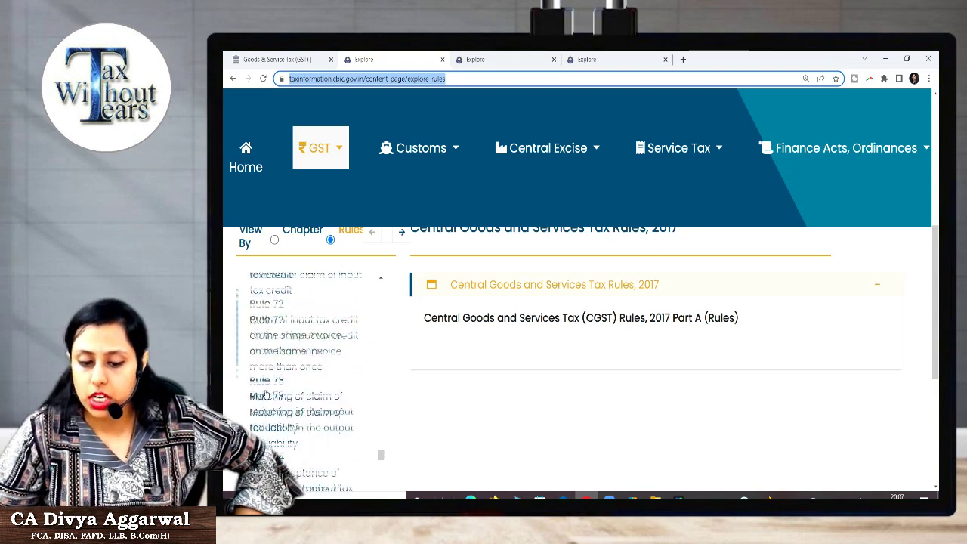
scroll(265, 392, "down", 5)
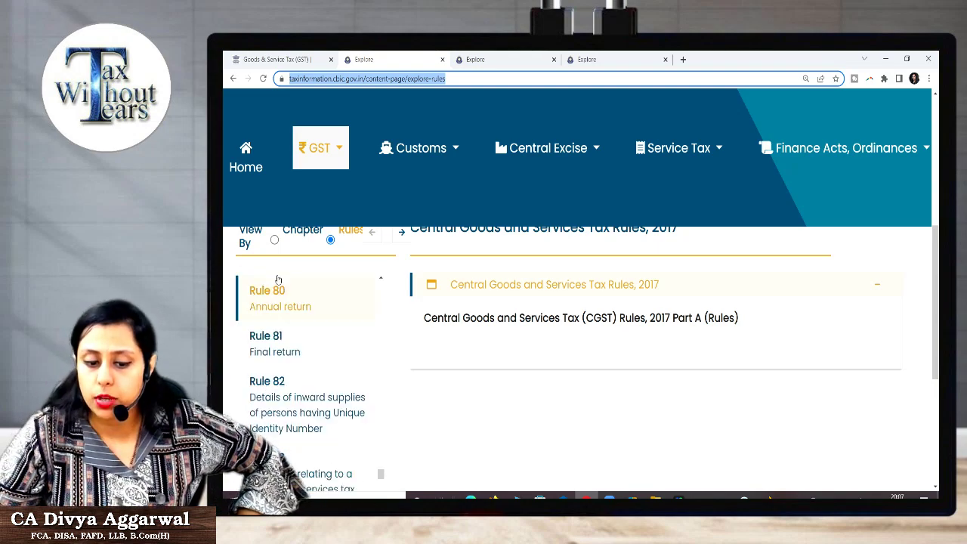
left_click(276, 298)
Step: Highlight the registered person, five crore rupees turnover and self-certified FORM GSTR-9C reconciliation statement wording in sub-rule (3) of Rule 80
scroll(668, 453, "down", 4)
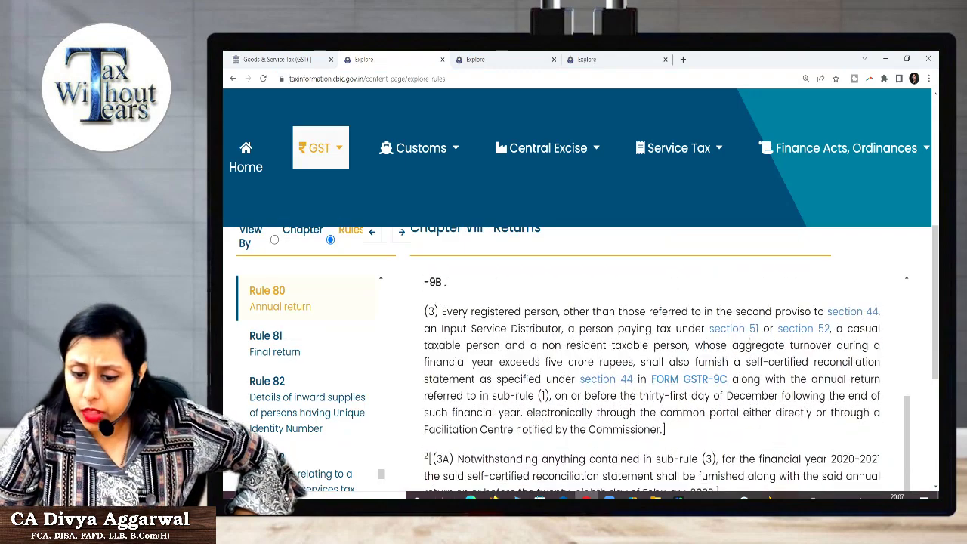
scroll(663, 408, "down", 1)
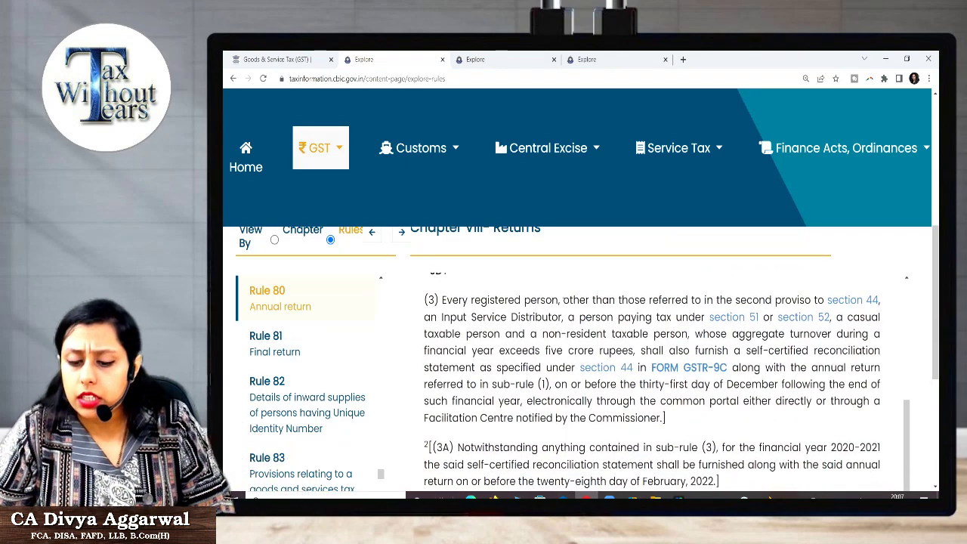
left_click_drag(468, 300, 545, 301)
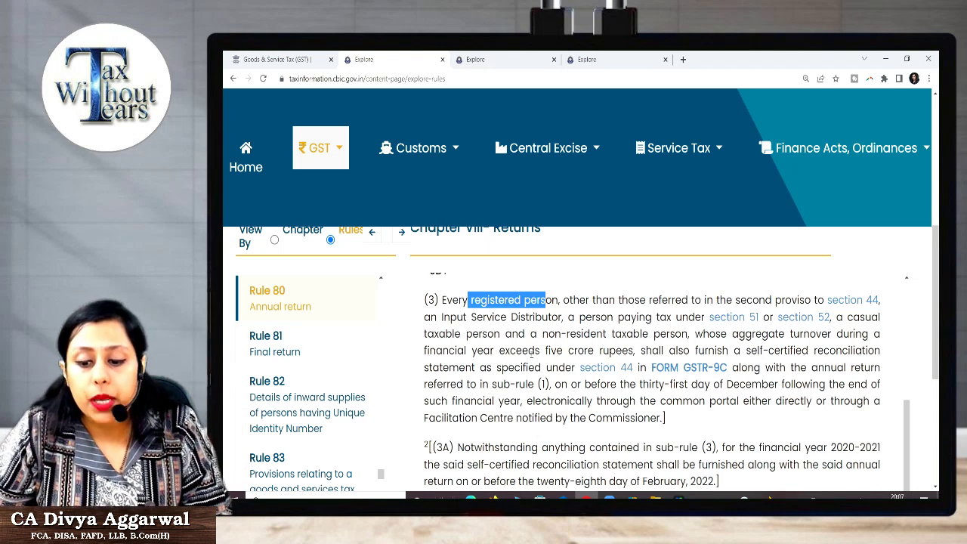
left_click_drag(498, 349, 631, 354)
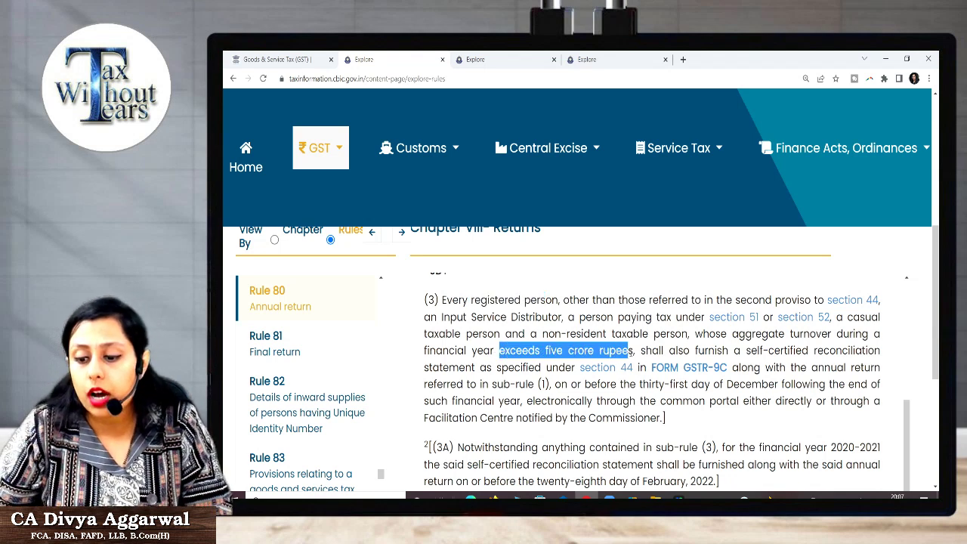
left_click_drag(745, 350, 734, 368)
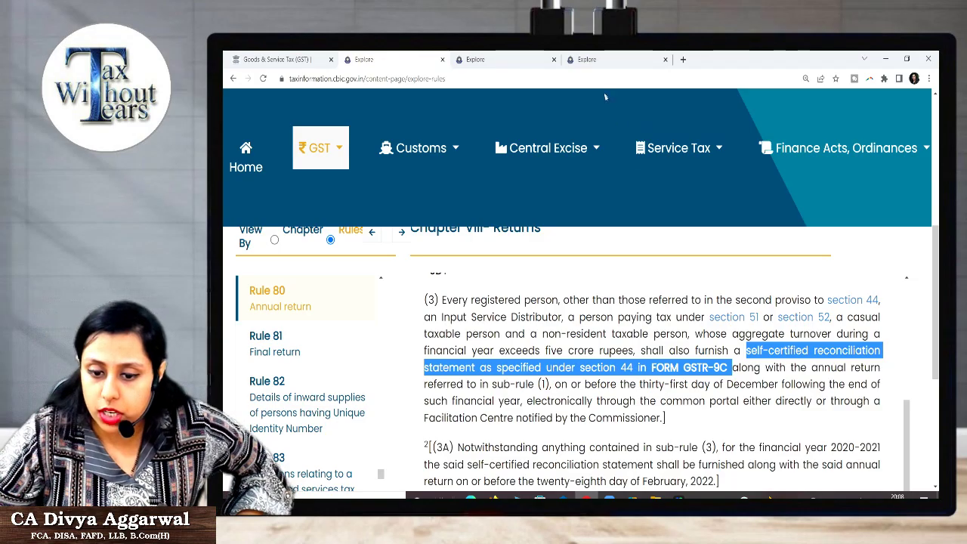
Step: Return to the GSTR-9 dashboard and review the table tiles, including the HSN wise summaries and late fee
key("ctrl+shift+Tab")
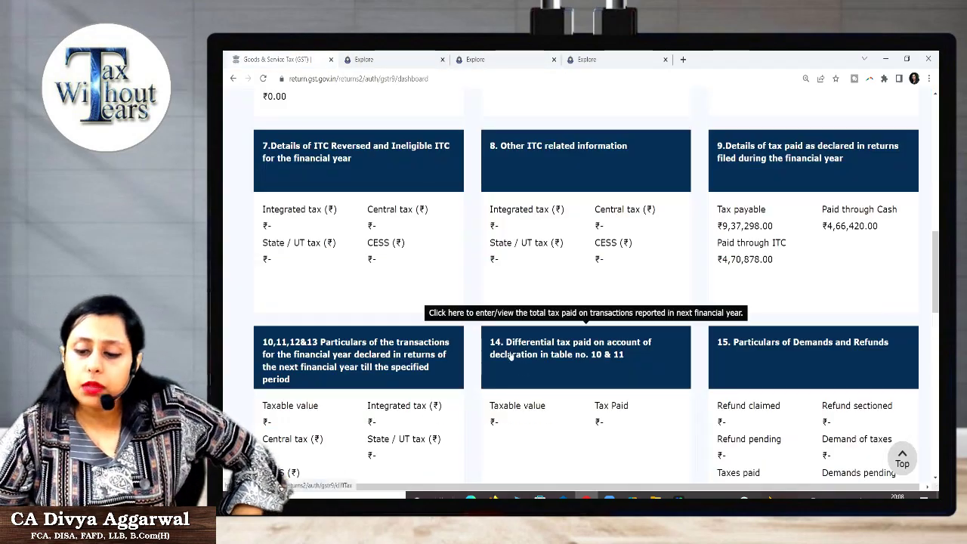
scroll(531, 352, "down", 5)
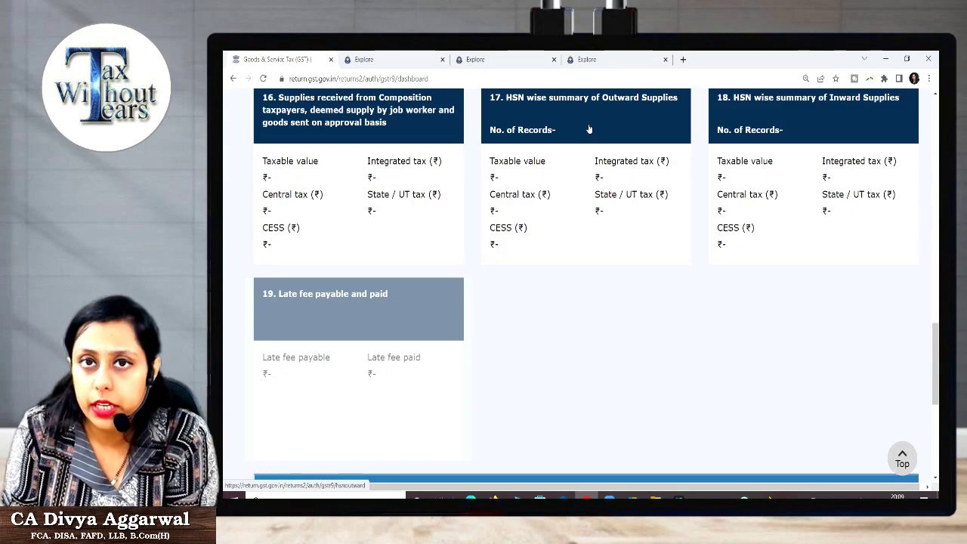
scroll(589, 129, "up", 6)
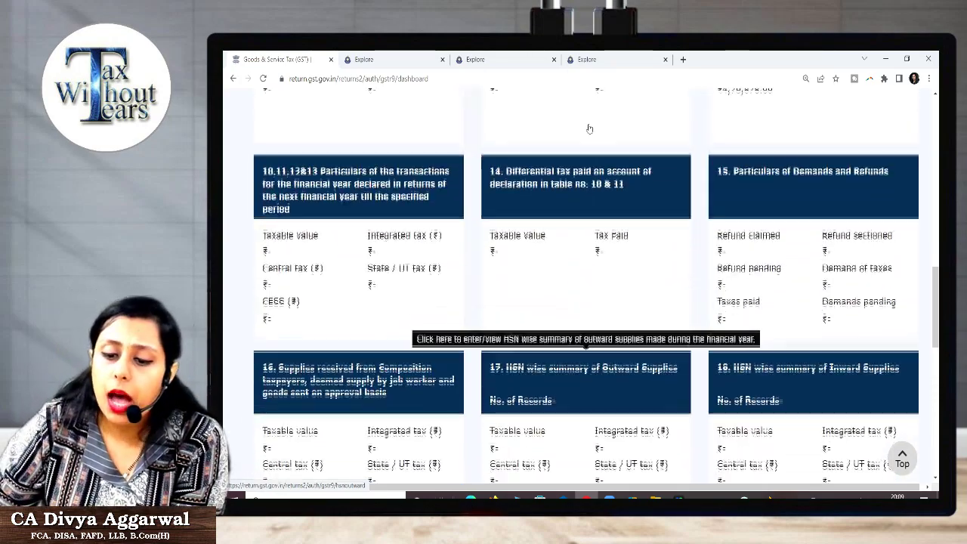
scroll(589, 129, "up", 2)
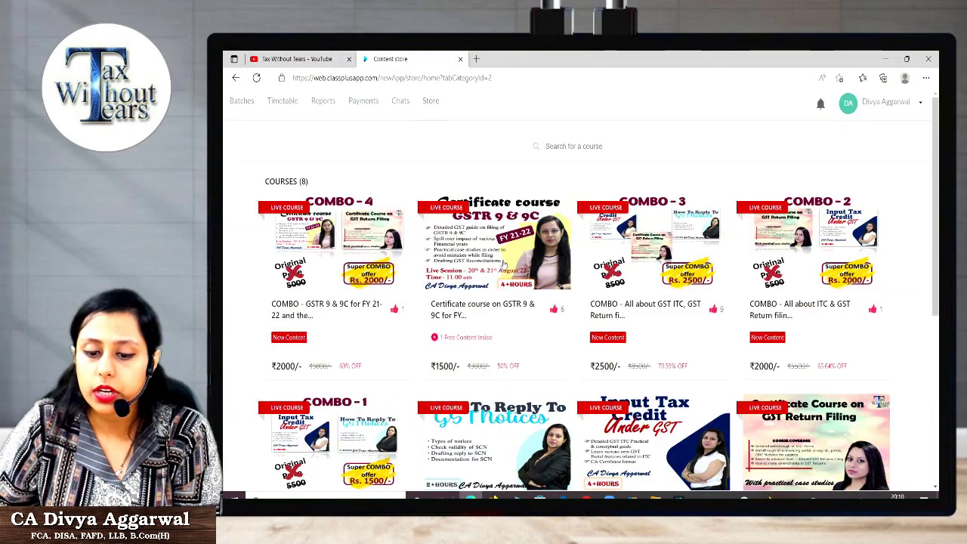
Step: Browse the GST course listings in the Classplus content store, including the GSTR 9 & 9C certificate course
scroll(504, 263, "down", 2)
scroll(502, 263, "up", 1)
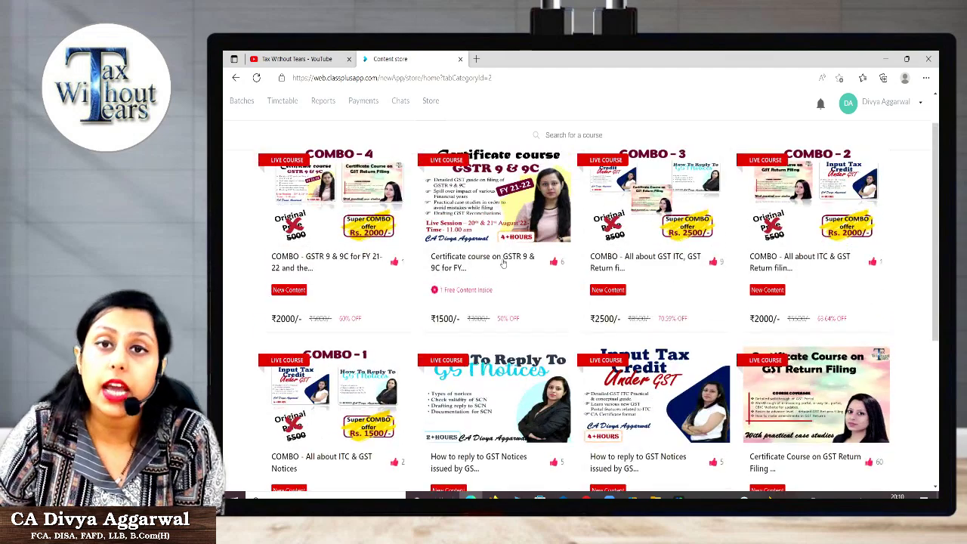